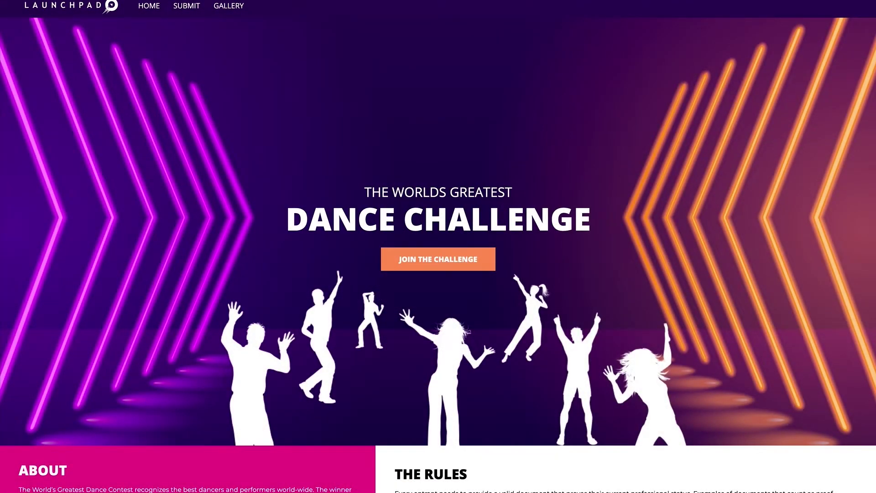
Step: Scroll through the Dance Challenge, Innovation and Photo Contest demos down to the Photo Contest gallery
scroll(455, 178, "down", 10)
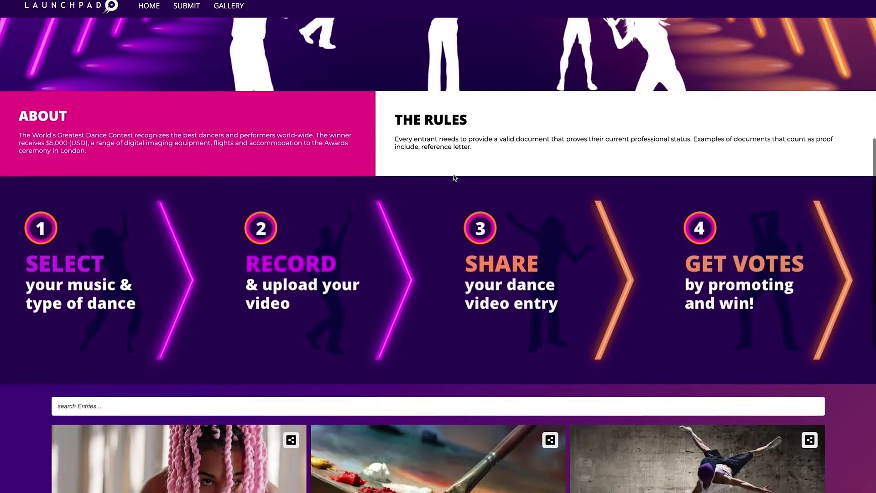
scroll(455, 178, "down", 5)
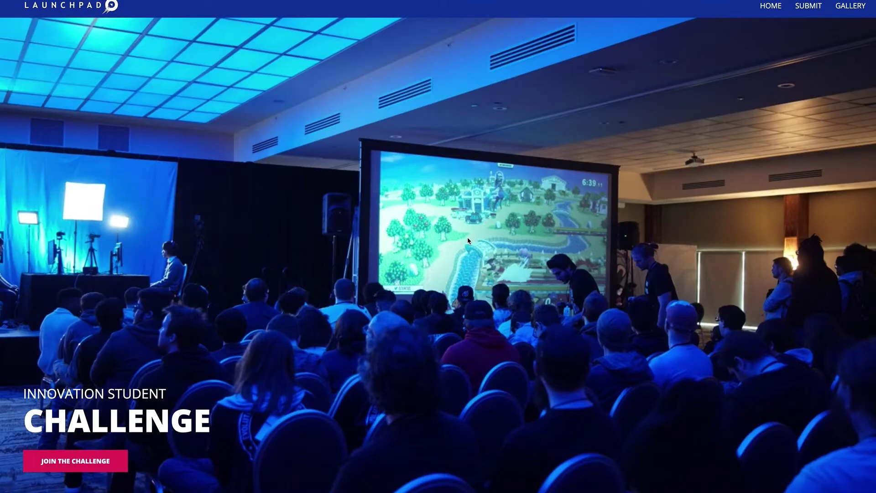
scroll(467, 237, "down", 15)
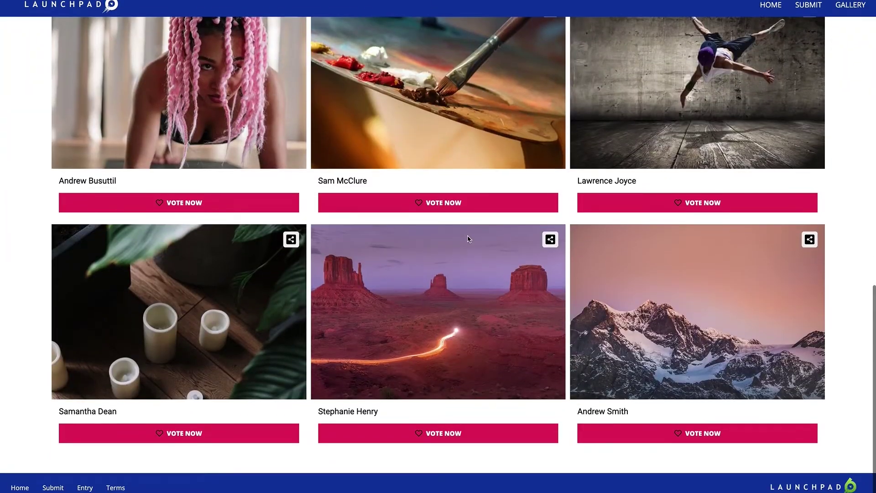
scroll(468, 239, "up", 15)
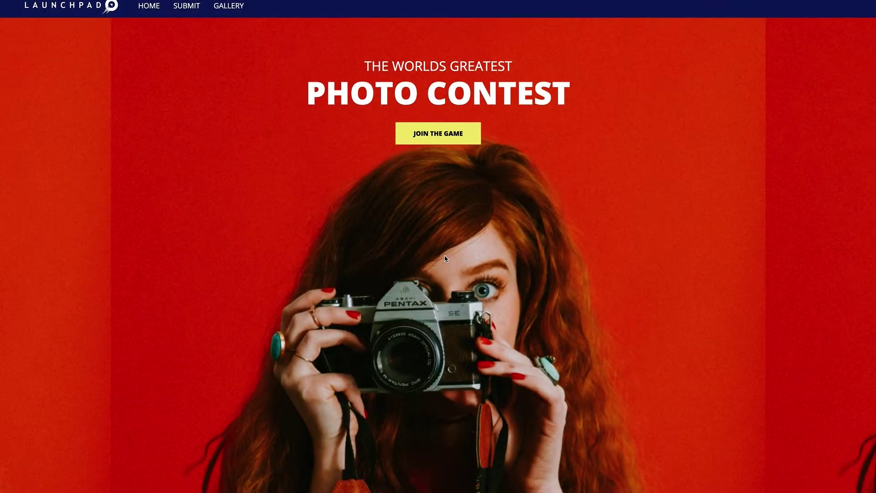
scroll(445, 259, "down", 12)
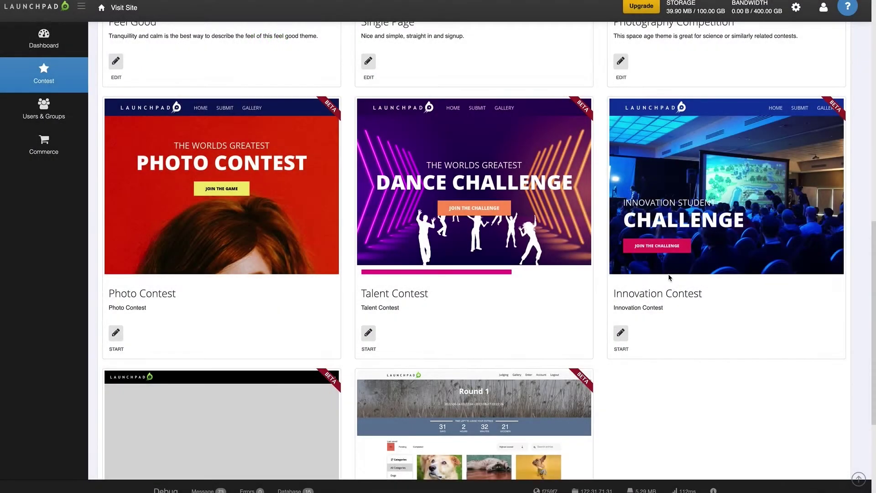
Step: Scroll the contest templates list to locate the Innovation Contest template
scroll(669, 277, "down", 3)
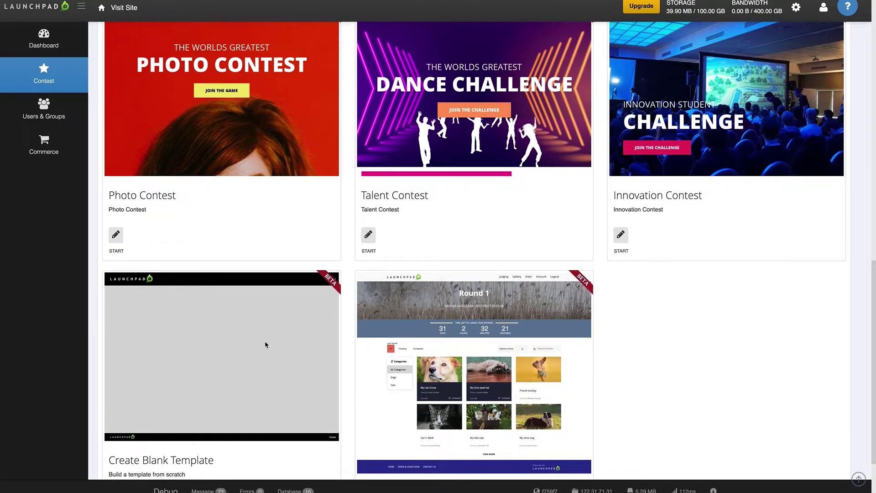
scroll(265, 344, "down", 3)
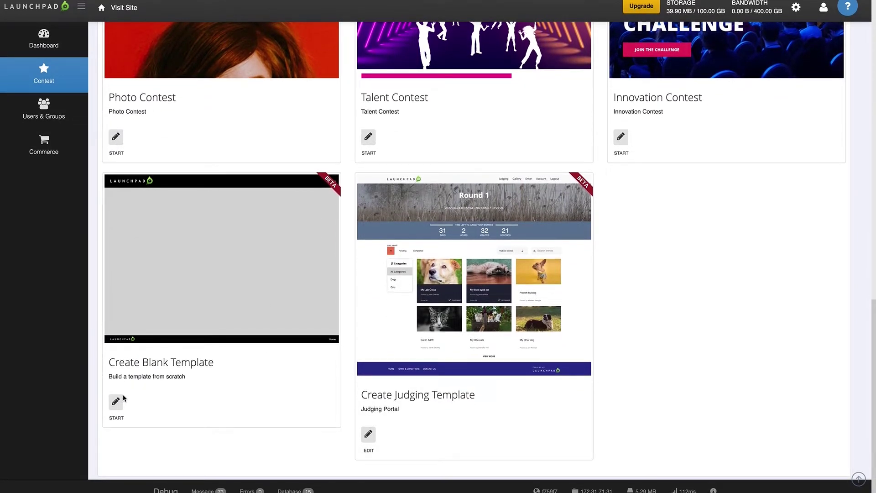
scroll(274, 297, "up", 6)
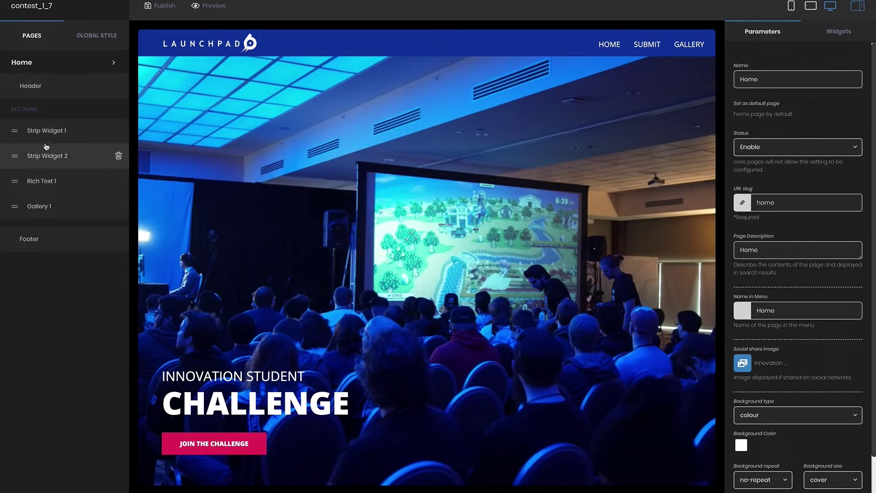
scroll(200, 219, "down", 6)
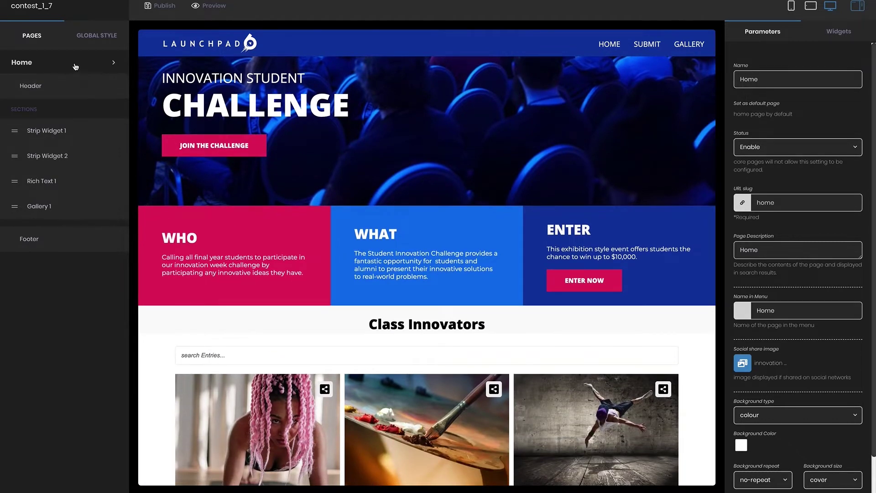
left_click(76, 67)
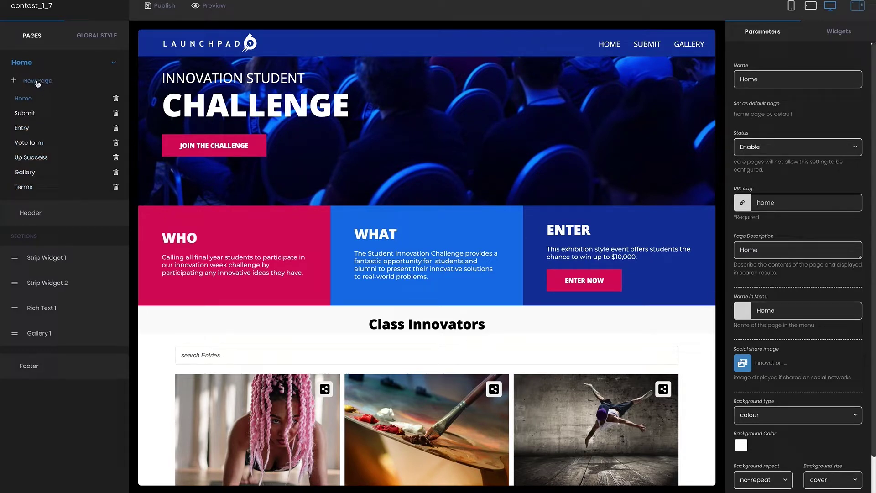
left_click(28, 64)
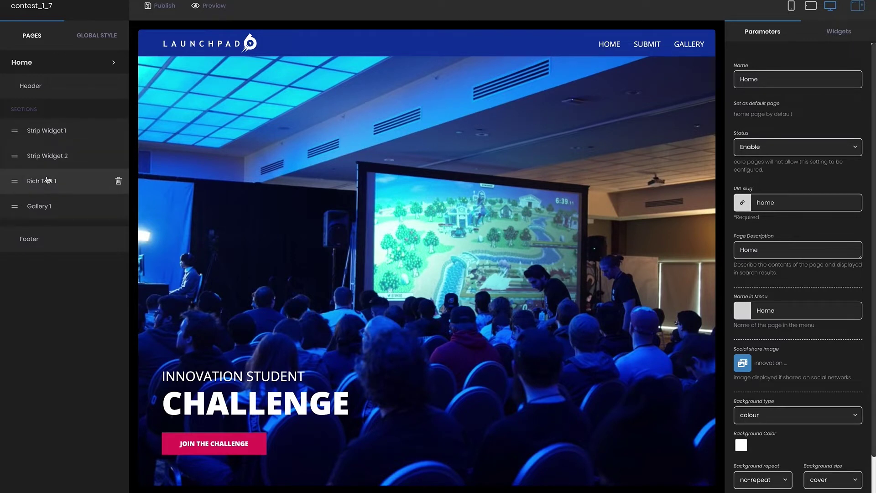
Step: Inspect Strip Widget 2's WHO, WHAT and ENTER column settings, then return to the whole strip
left_click(50, 159)
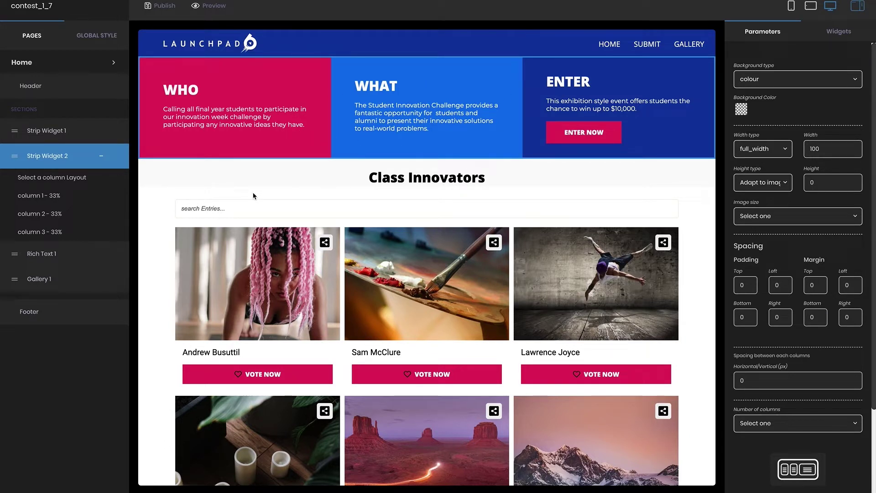
left_click(41, 196)
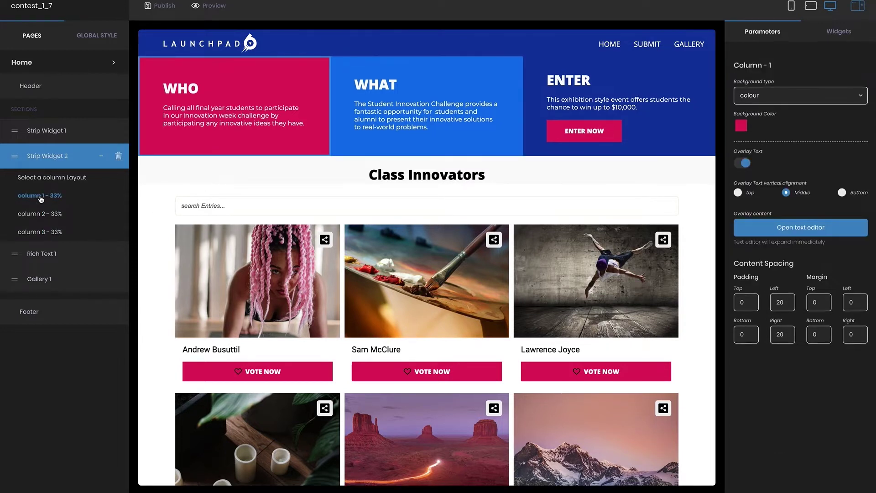
left_click(41, 215)
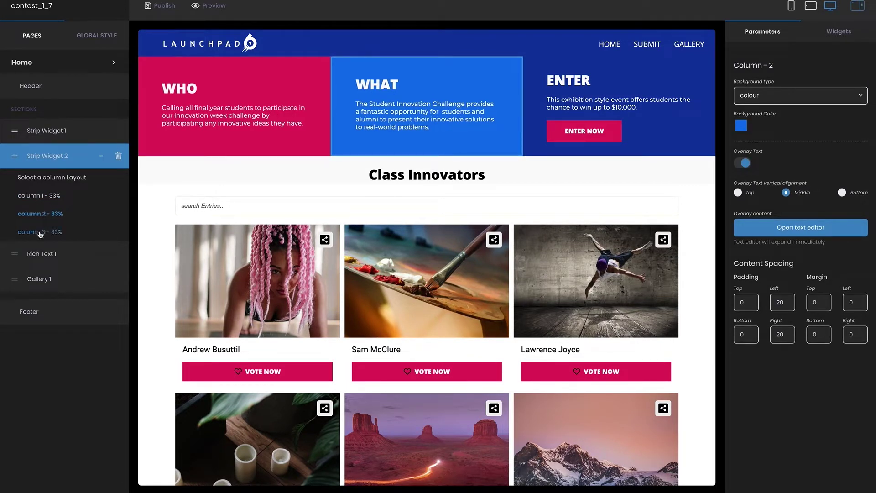
left_click(41, 233)
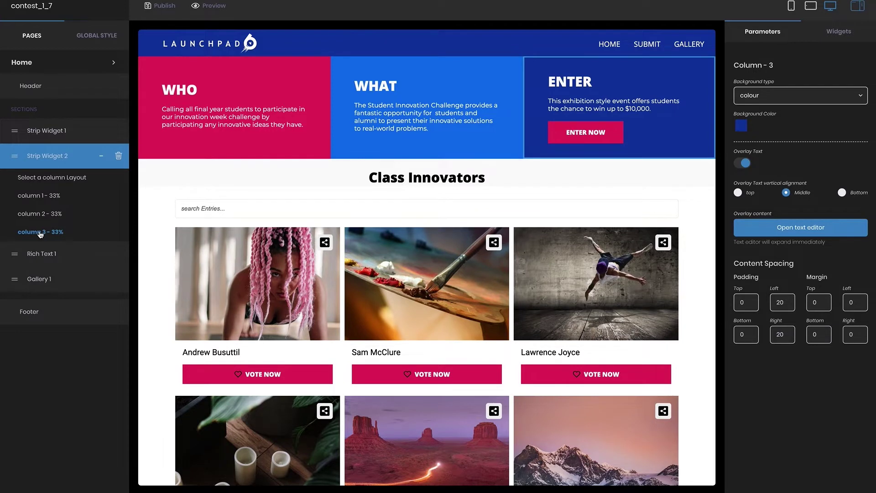
left_click(102, 157)
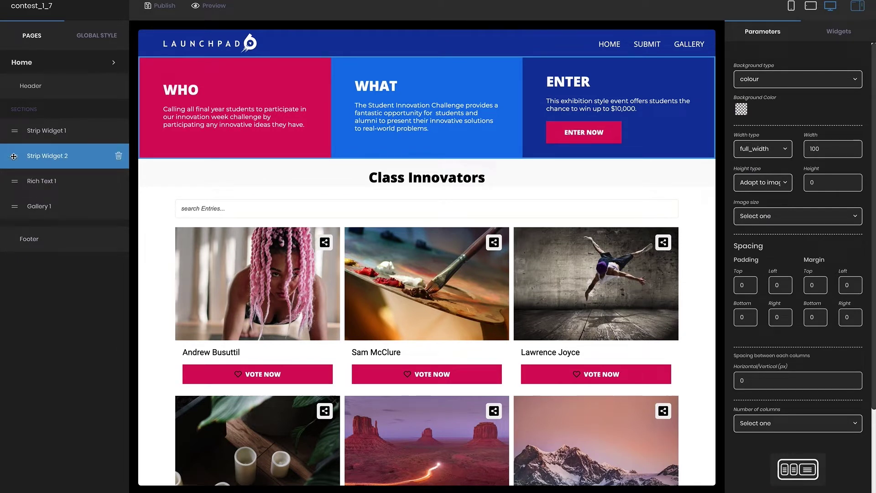
left_click_drag(13, 161, 15, 217)
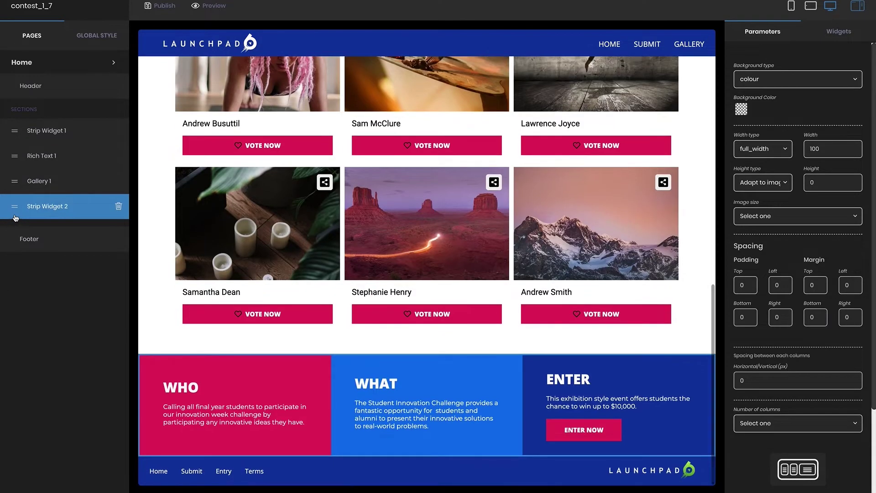
left_click_drag(14, 207, 14, 155)
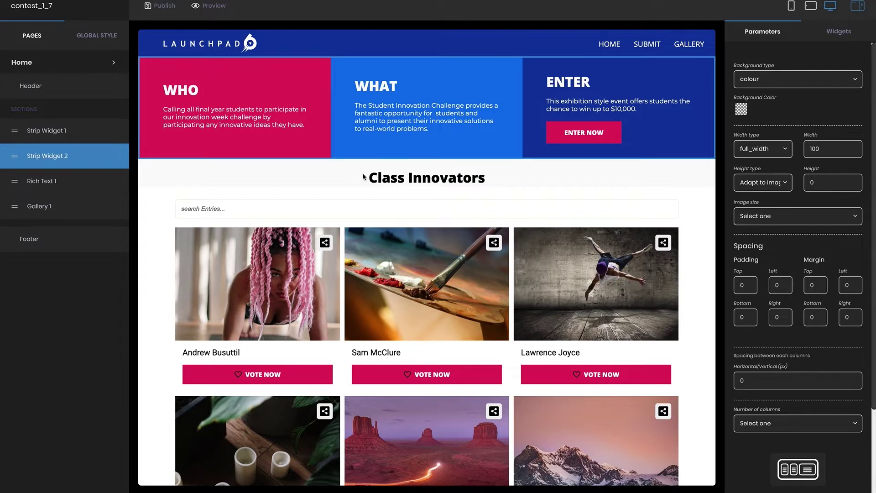
left_click(45, 214)
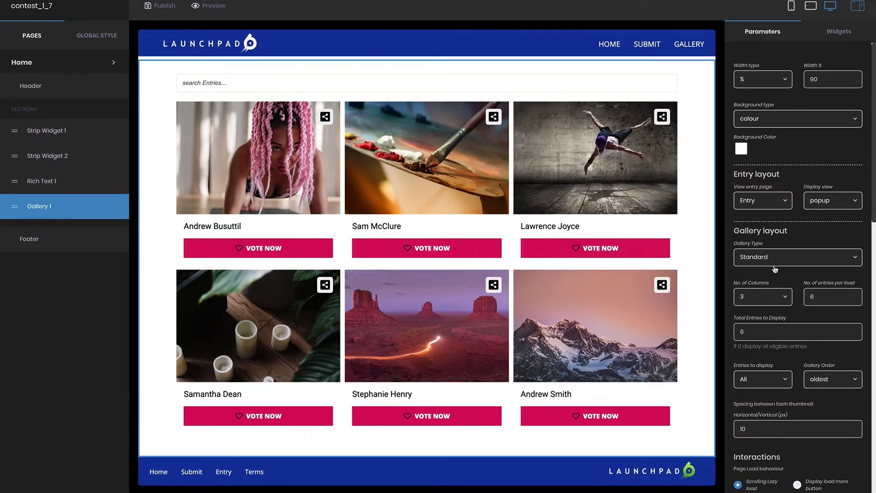
Step: Change Gallery 1's column count from 4 to 3 and show the contest widget library
scroll(775, 321, "down", 7)
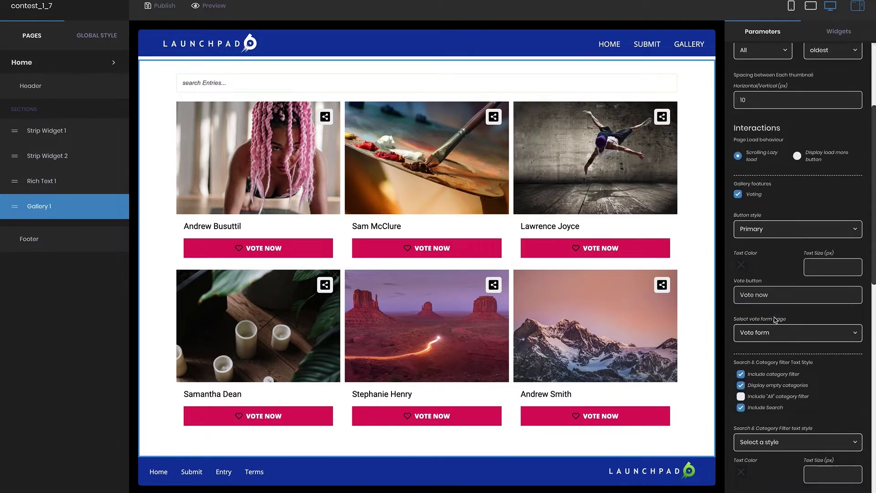
scroll(775, 321, "up", 7)
scroll(774, 321, "up", 1)
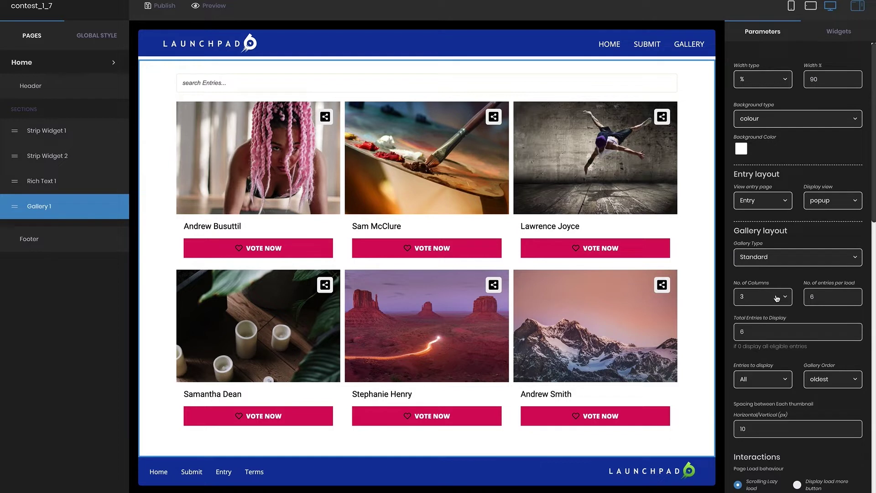
left_click(786, 298)
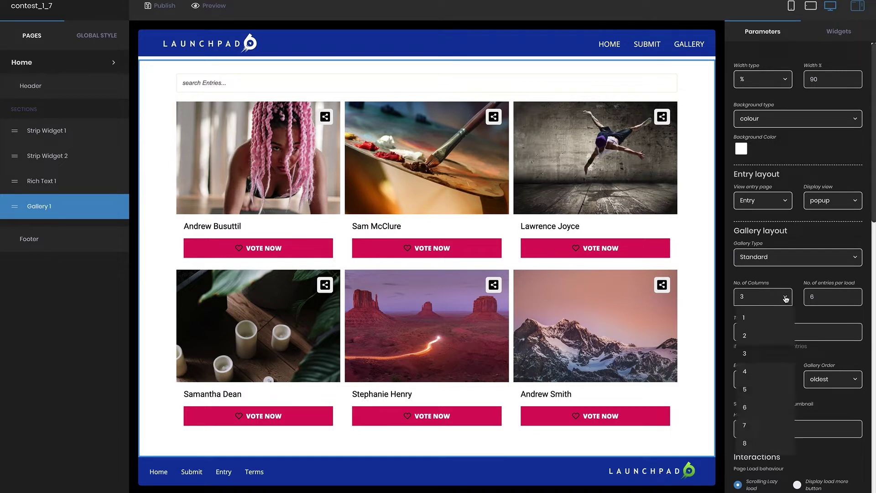
left_click(756, 374)
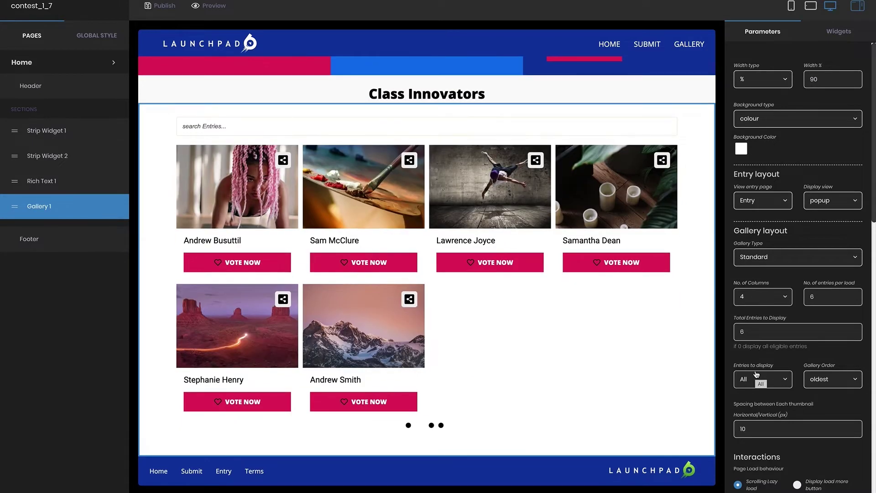
left_click(773, 299)
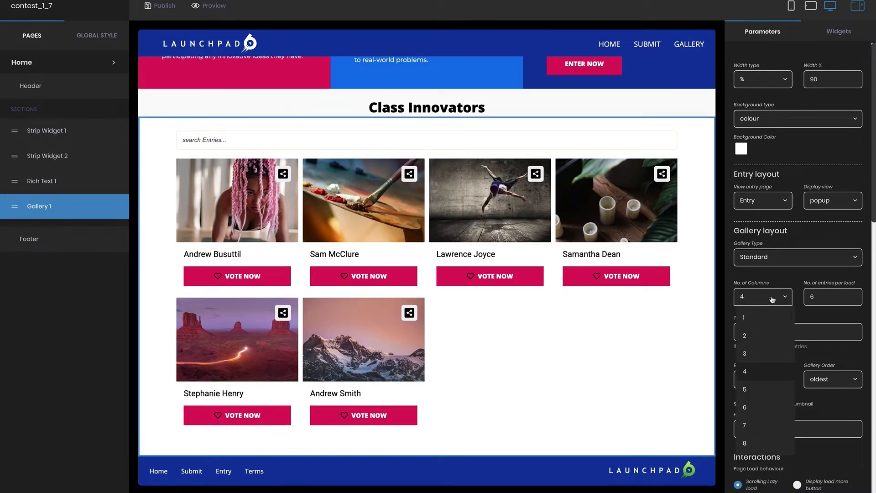
left_click(759, 356)
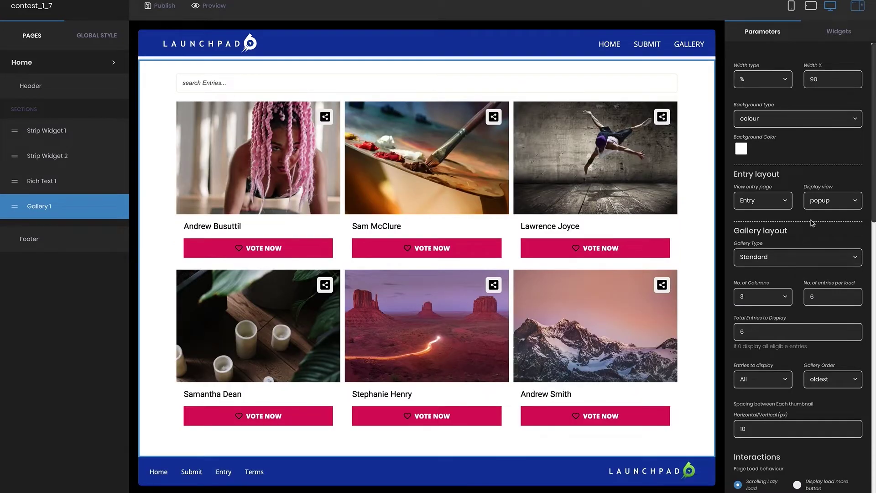
left_click(845, 33)
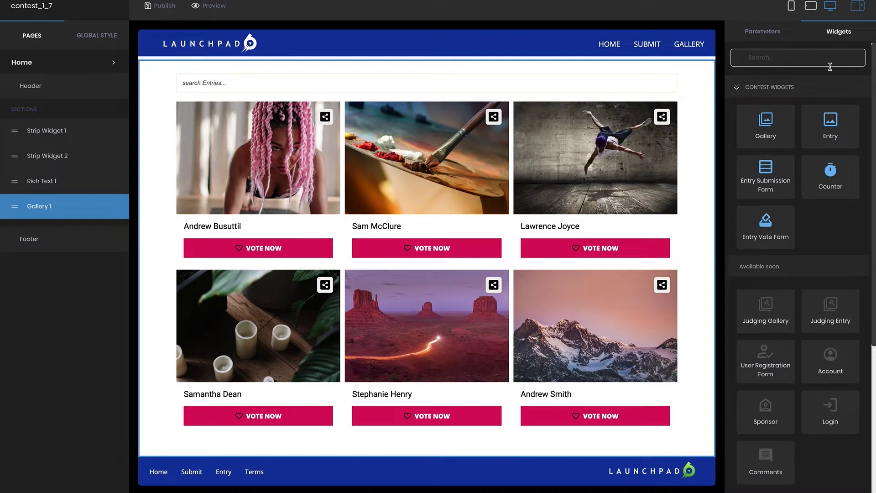
scroll(827, 209, "down", 5)
scroll(826, 209, "up", 5)
left_click(832, 178)
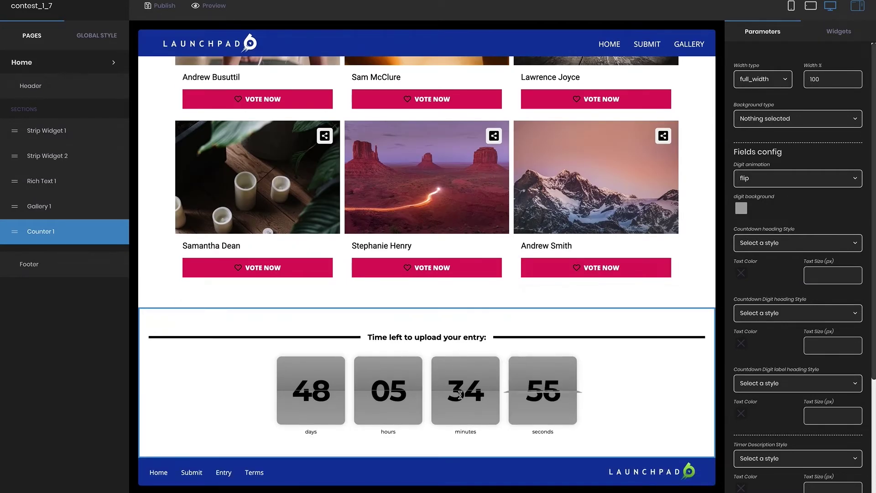
mouse_move(118, 232)
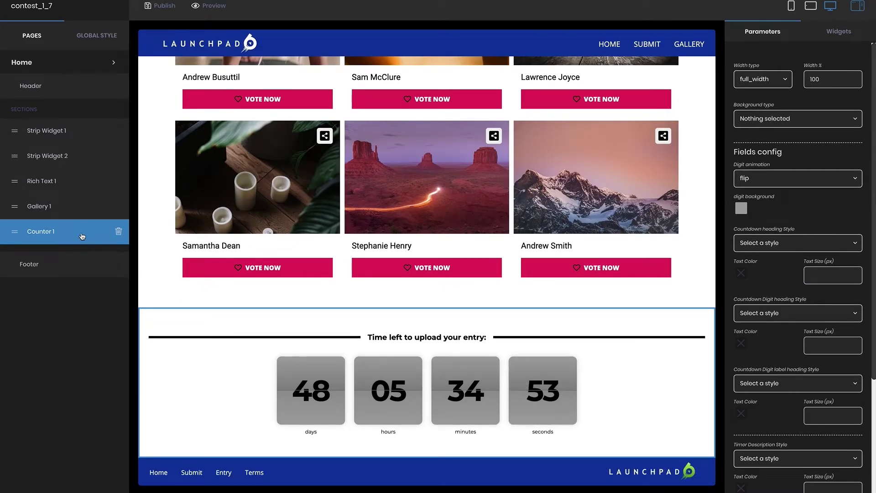
left_click(118, 232)
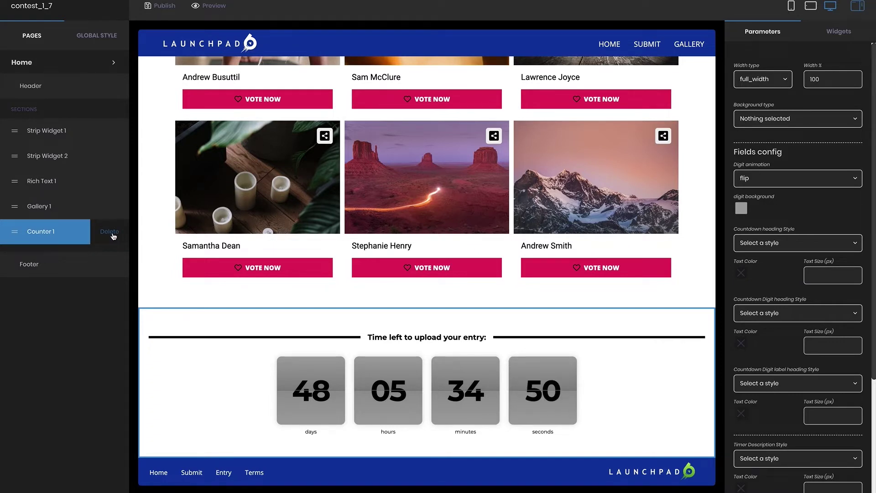
left_click(114, 236)
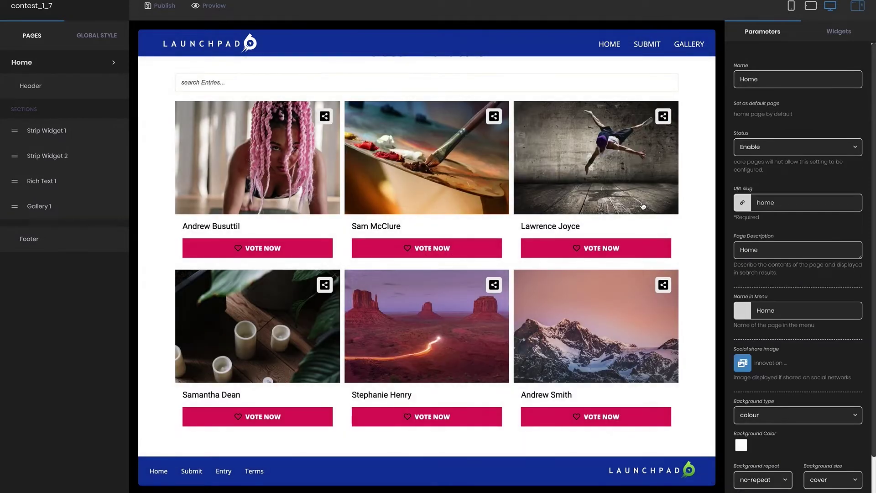
Step: Preview the Home page at tablet and mobile widths, return to desktop, and show Global Style
left_click(812, 9)
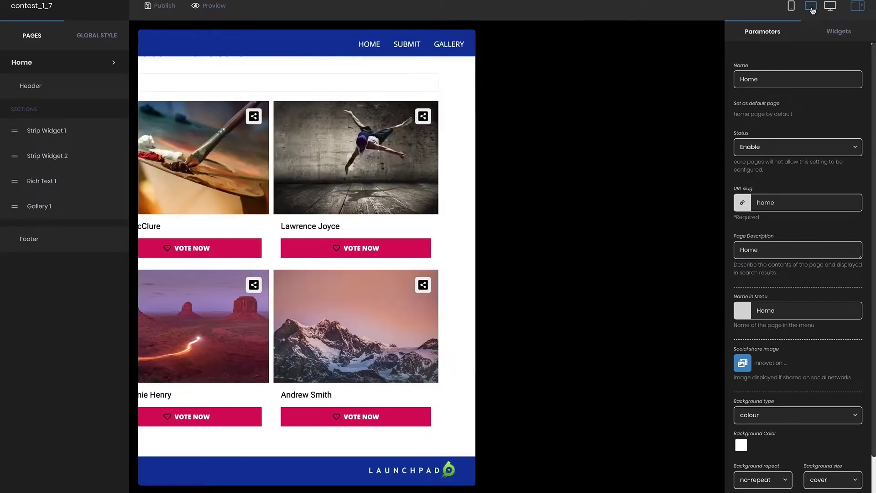
left_click(792, 7)
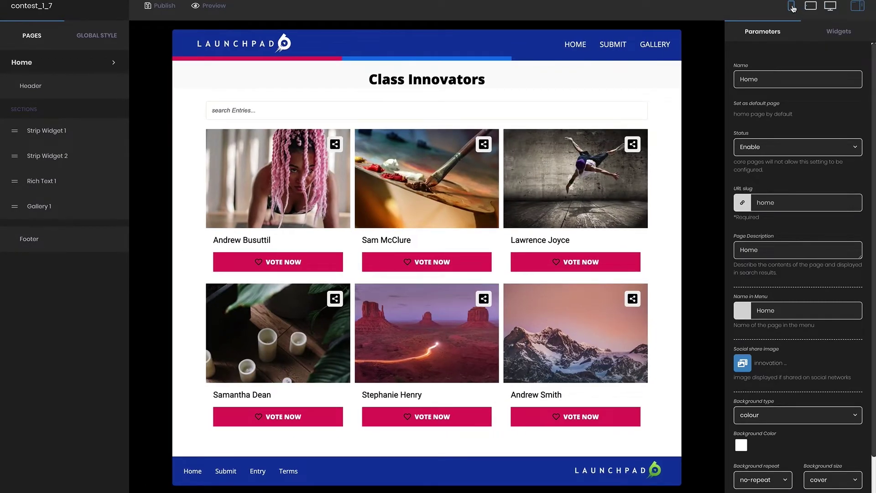
scroll(466, 203, "up", 15)
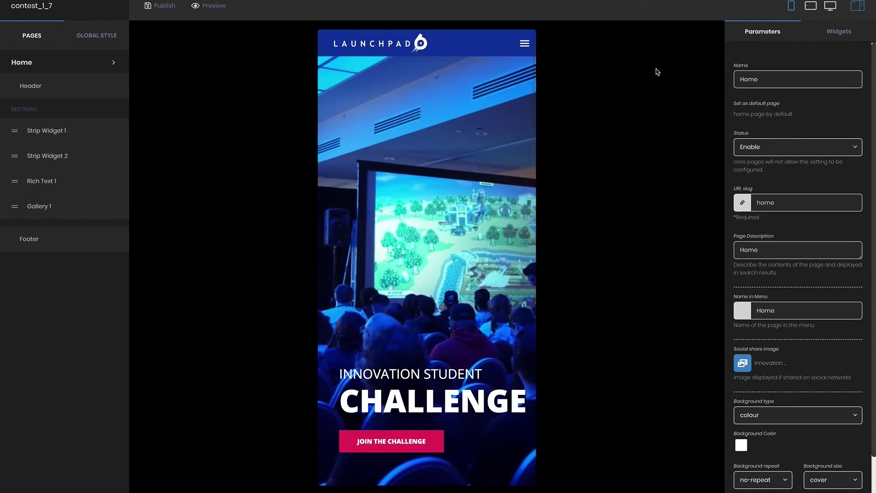
left_click(814, 8)
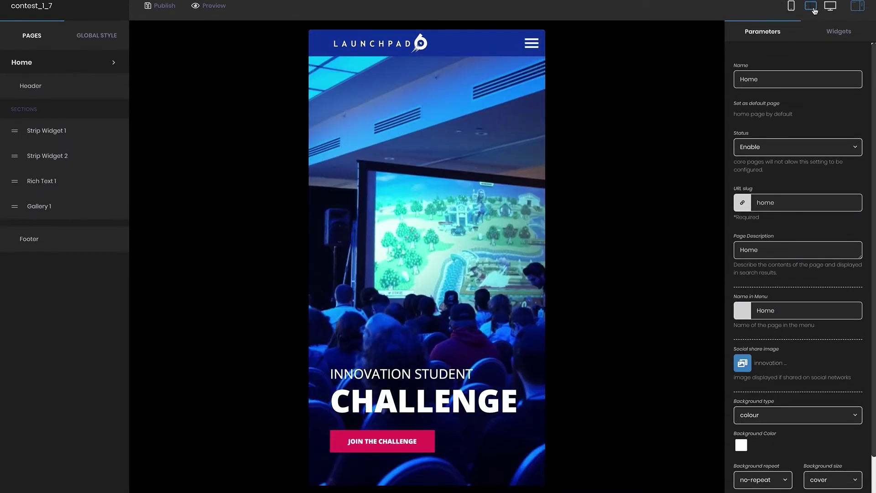
left_click(830, 7)
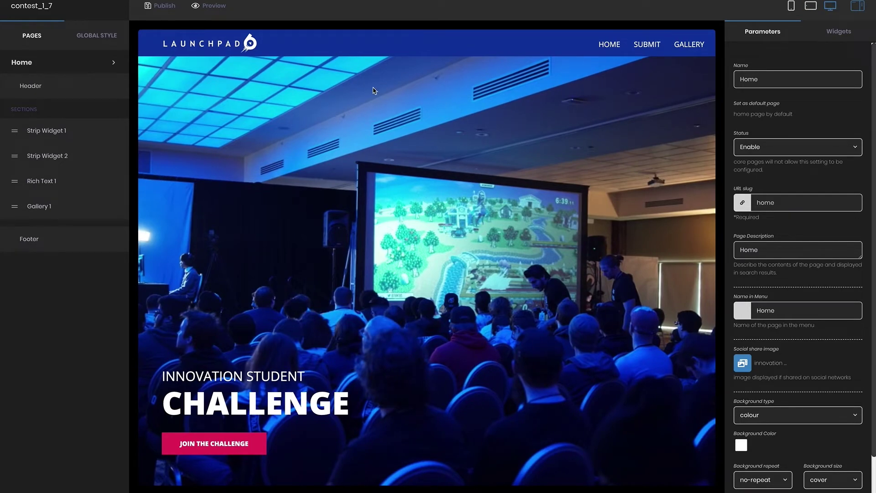
left_click(101, 41)
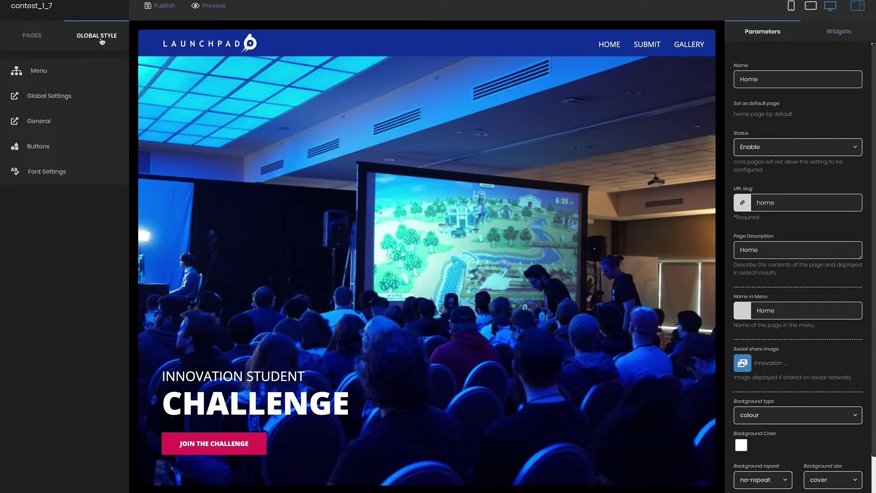
Step: Review the header and footer menu item types keeping Page, then view Global Settings container widths
left_click(39, 72)
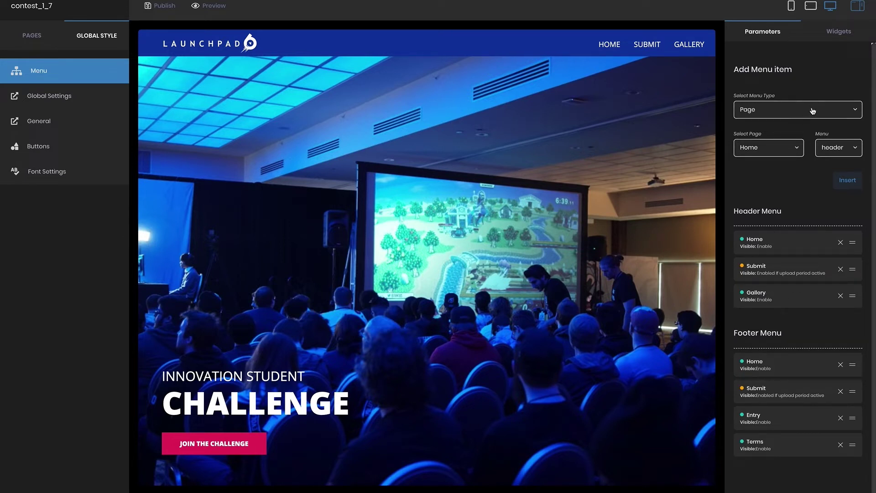
left_click(855, 112)
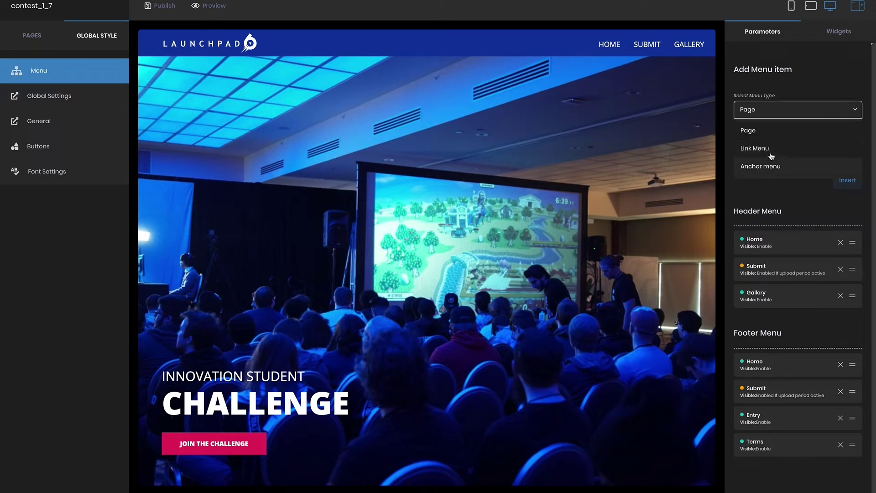
left_click(776, 189)
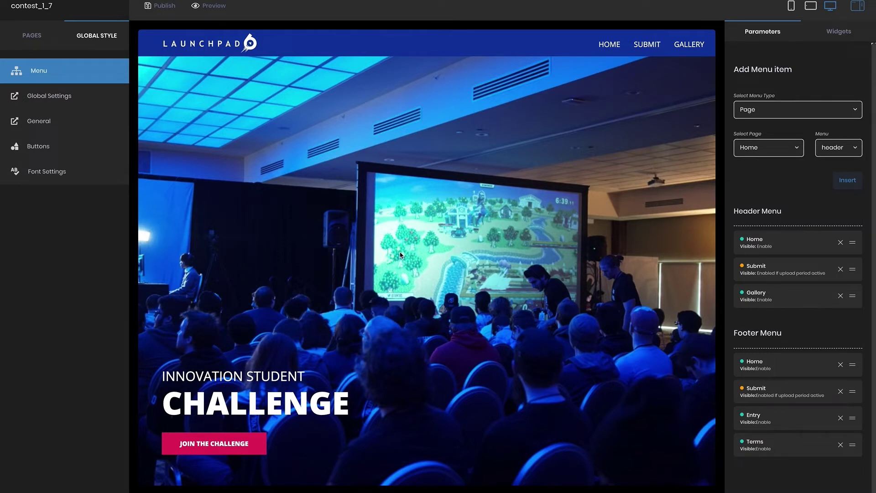
left_click(55, 100)
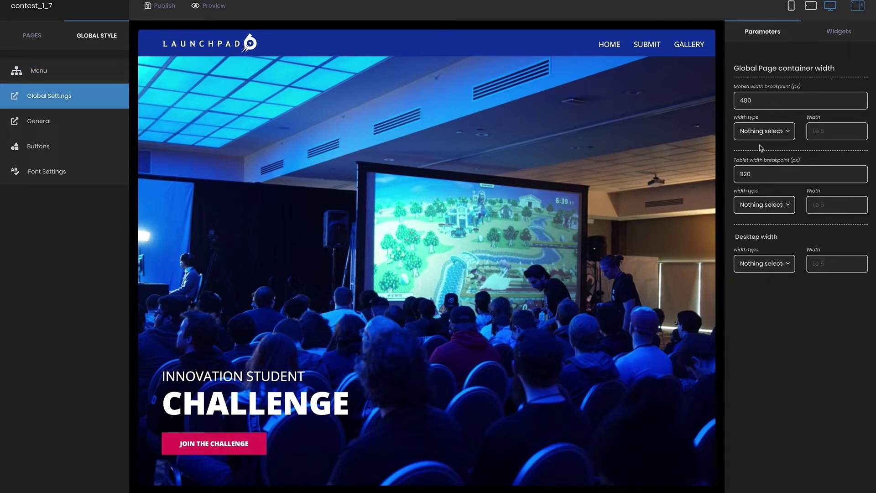
Step: Review the General settings: Facebook Pixel Code and site keywords Keyword1, Competition, Video National Competition
left_click(48, 124)
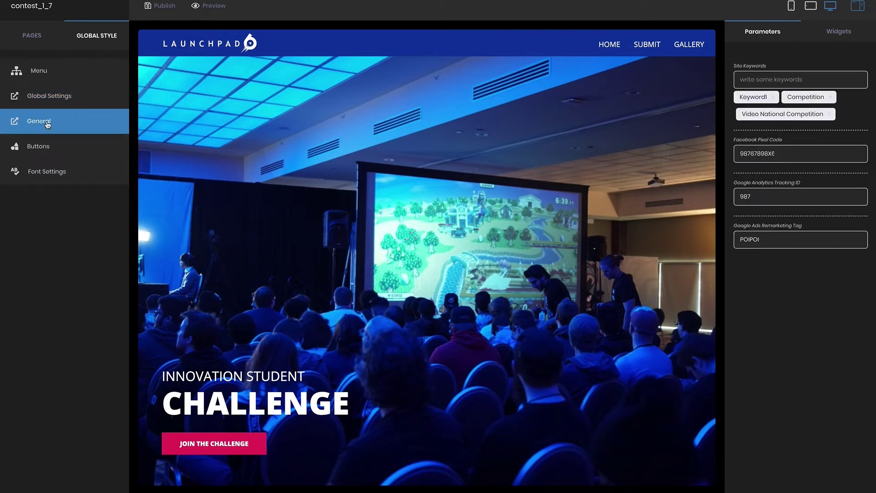
left_click(757, 153)
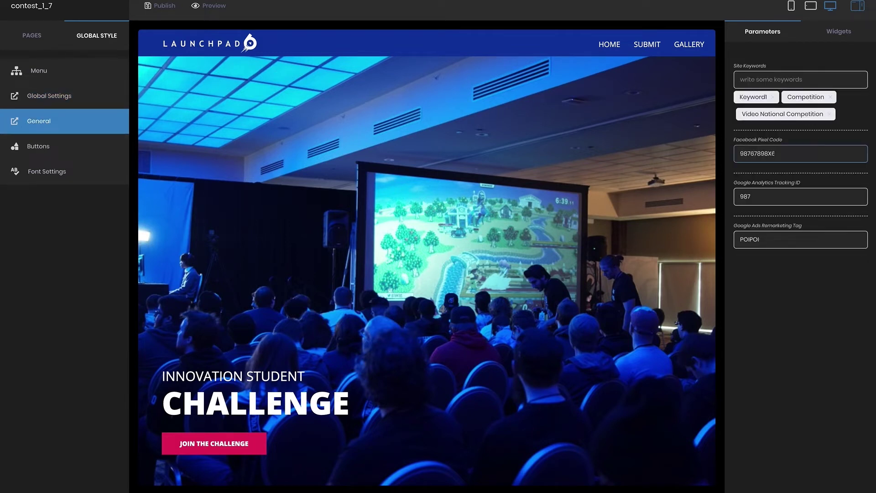
key("ctrl+a")
left_click(785, 79)
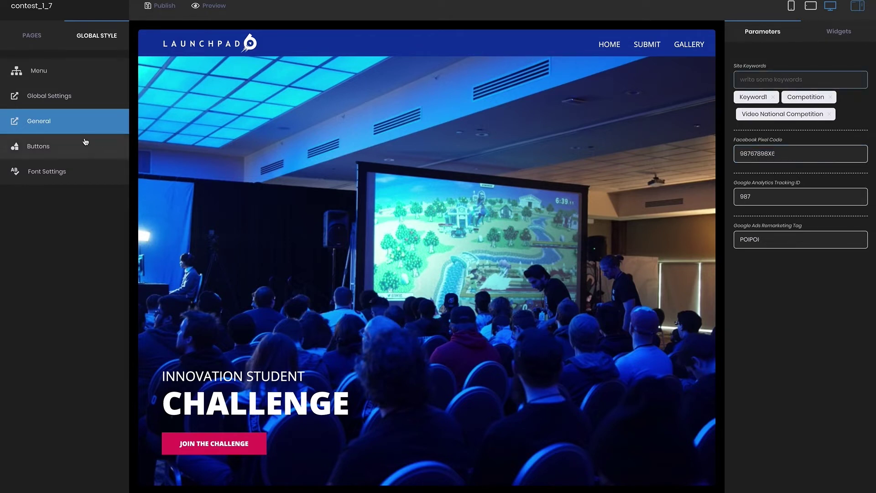
Step: Compare Secondary and Primary button styles (Primary padding 15 and 40, shadow on), then list font styles
left_click(55, 149)
left_click(55, 148)
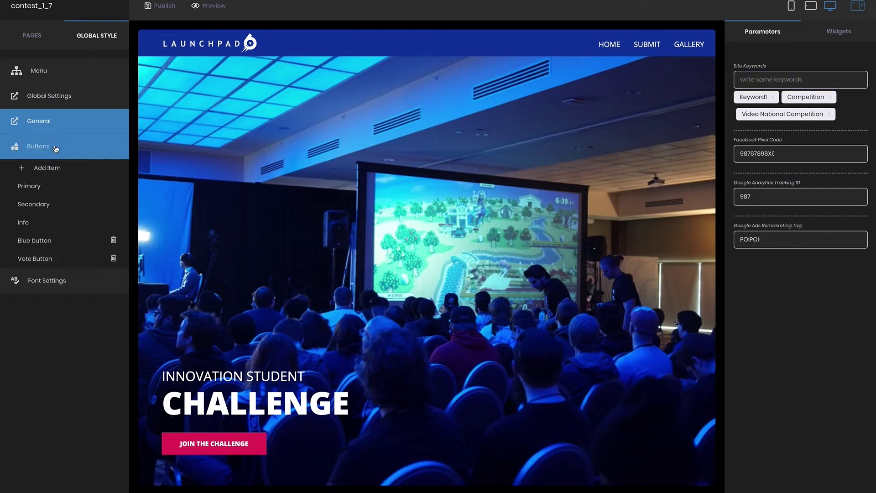
left_click(31, 189)
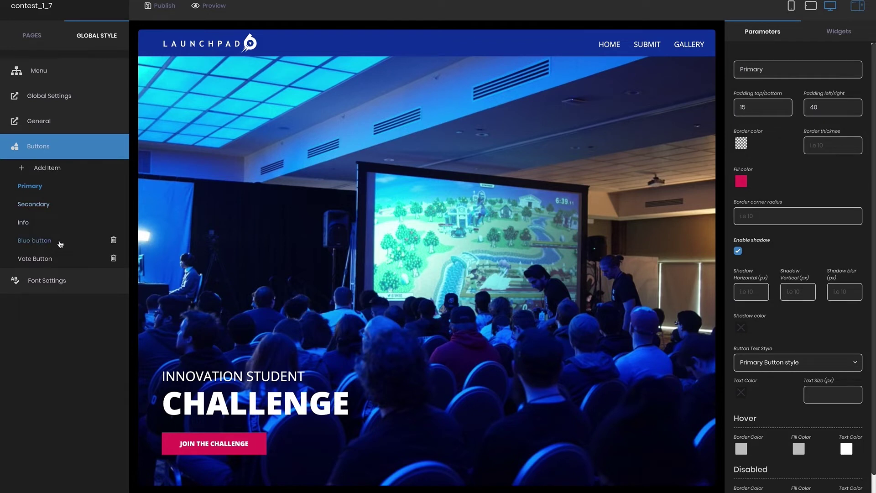
left_click(35, 205)
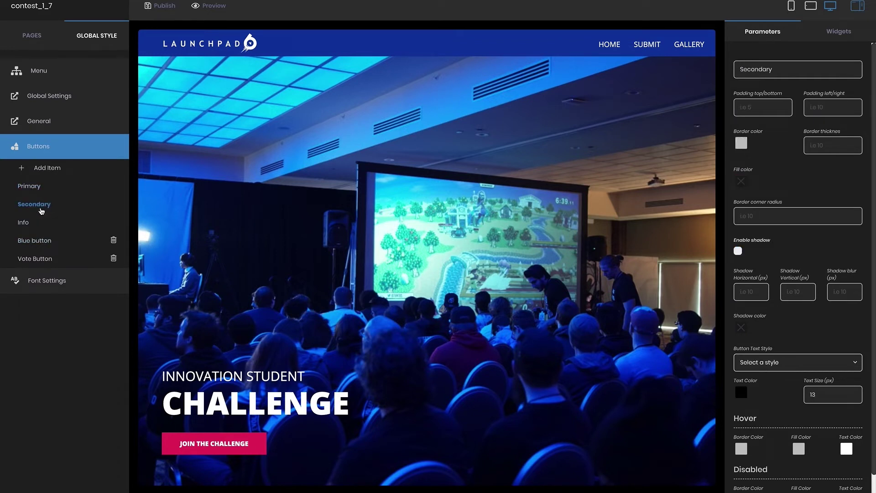
left_click(34, 188)
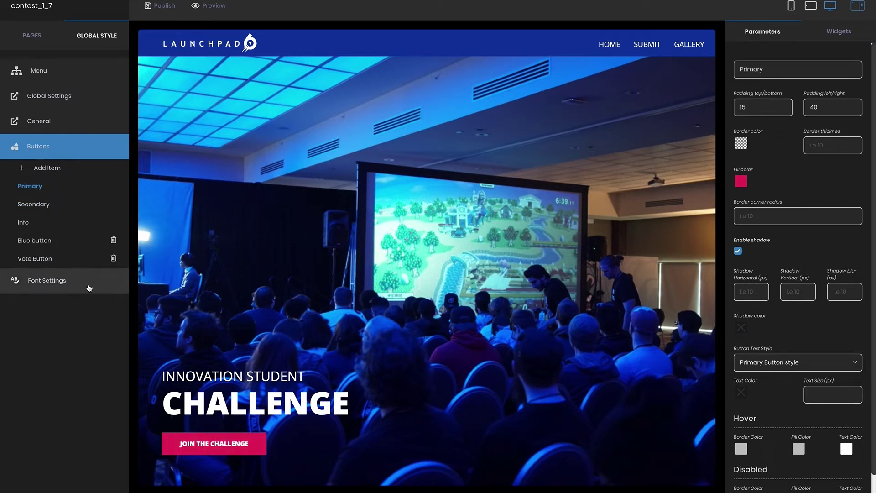
left_click(54, 280)
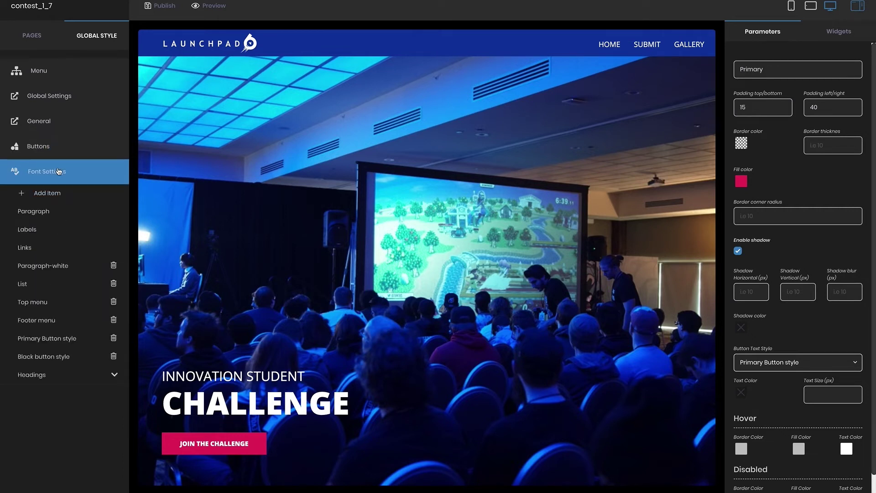
Step: Open the Top menu font style (Open Sans, size 11, uppercase) and search the Google Font Library for 'op'
left_click(40, 304)
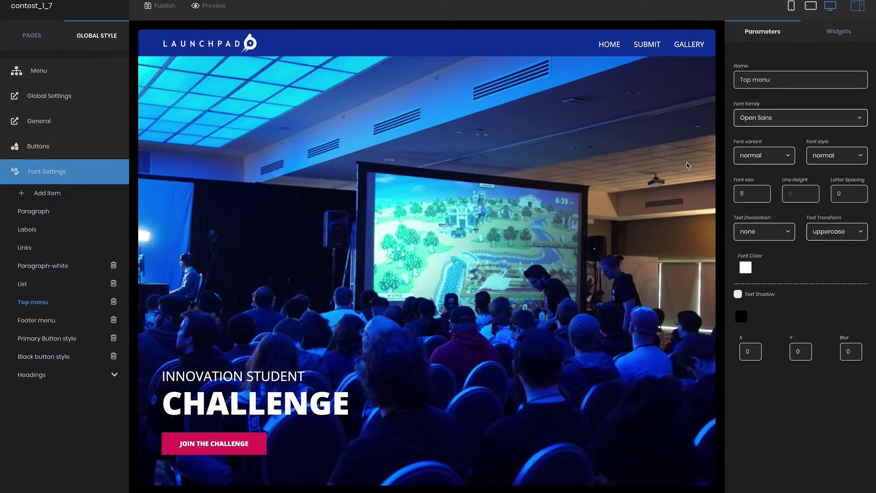
left_click(776, 120)
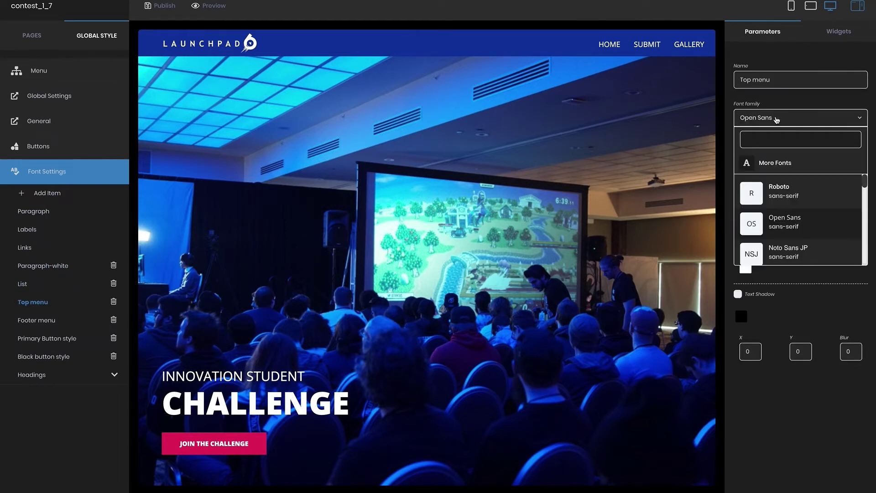
left_click(775, 164)
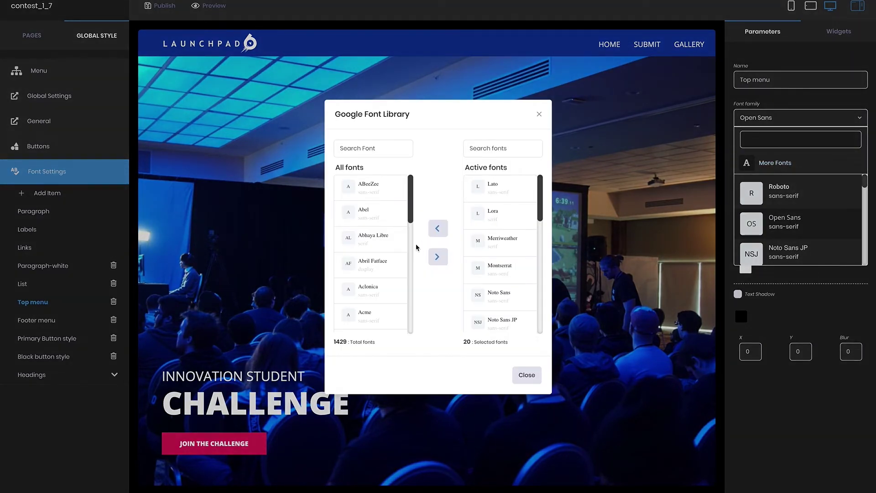
left_click(373, 148)
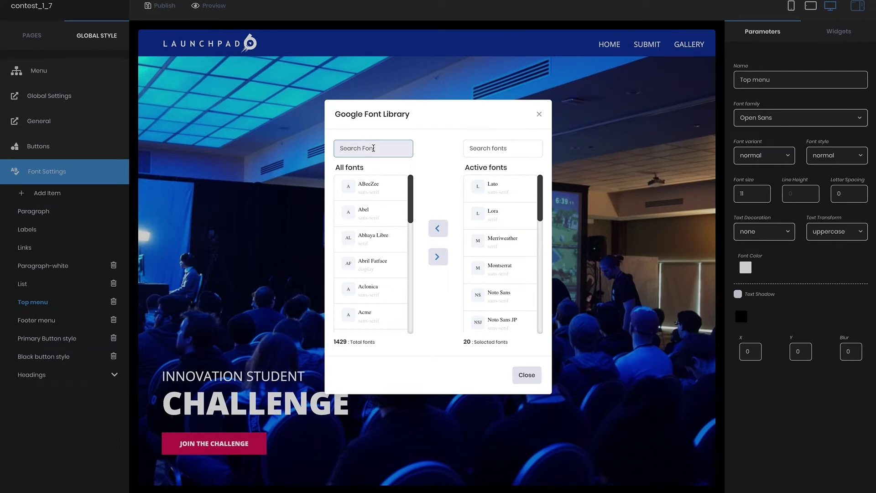
type("op")
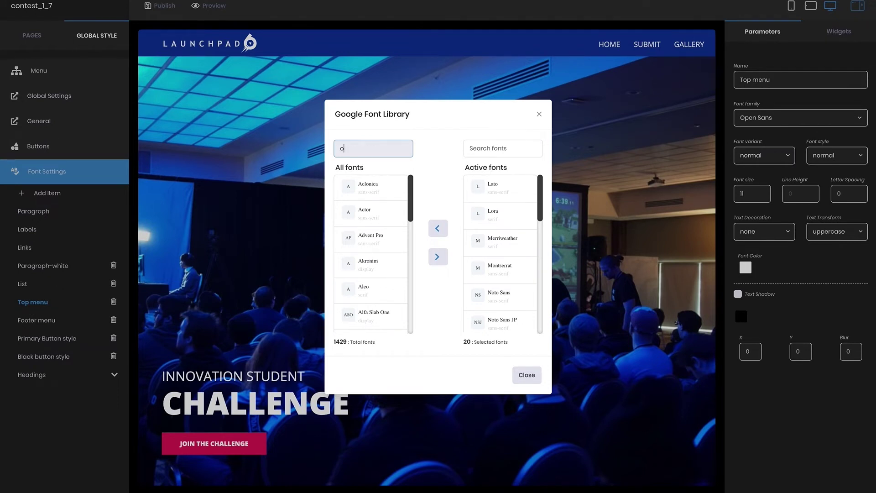
key("BackSpace")
key("BackSpace")
left_click(529, 376)
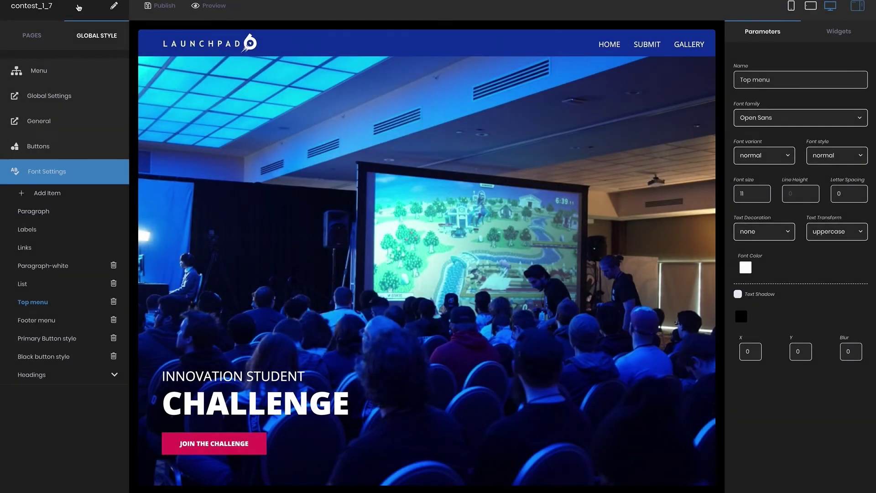
Step: Preview the contest site full screen, scrolling from the hero banner to the VOTE NOW gallery and back
left_click(157, 15)
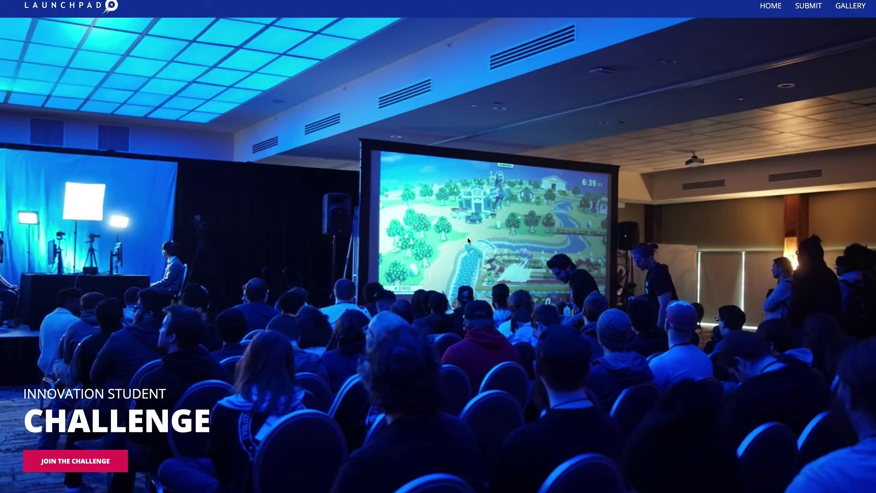
scroll(467, 237, "down", 6)
scroll(469, 241, "down", 5)
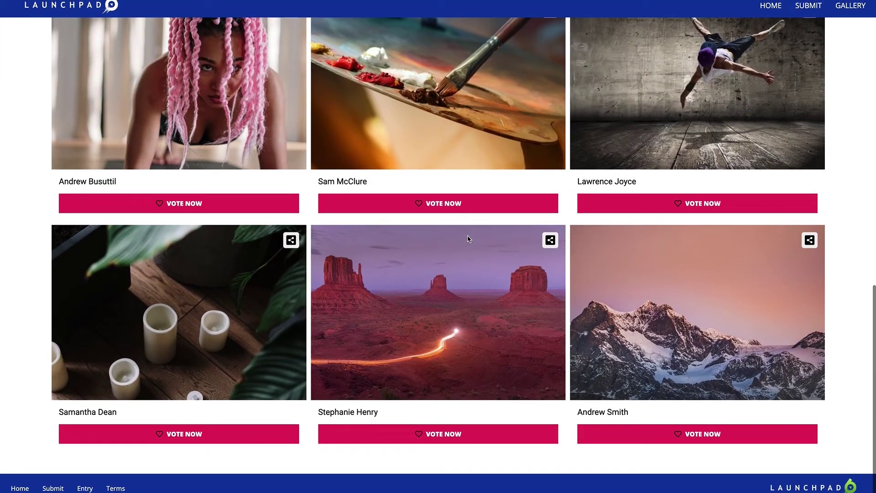
scroll(469, 239, "up", 11)
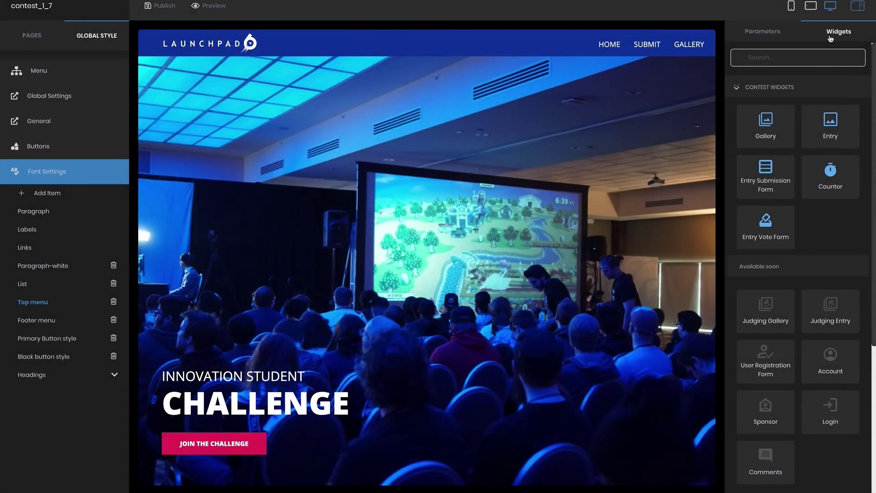
Step: Scroll down the Contest template list to the Photo, Talent and Innovation Contest templates
scroll(800, 235, "down", 3)
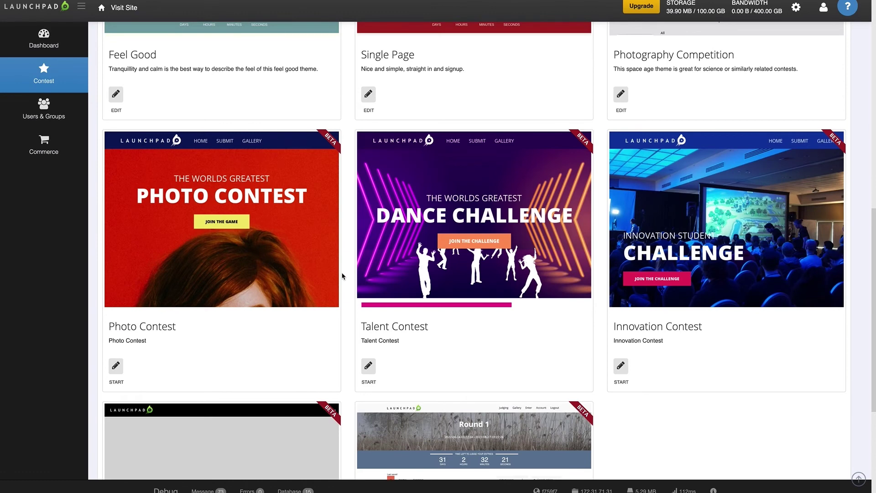
Step: Edit the Create Judging Template, preview the Judging Entry page and play its sample video
scroll(448, 335, "down", 5)
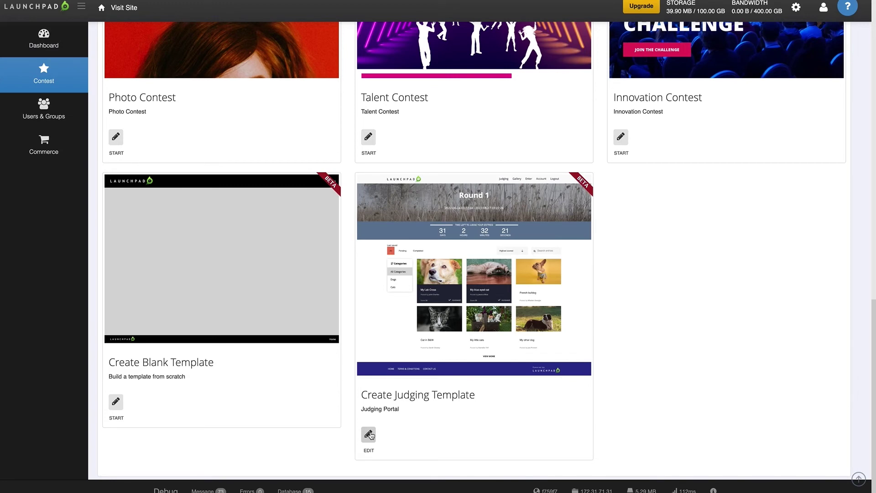
left_click(369, 434)
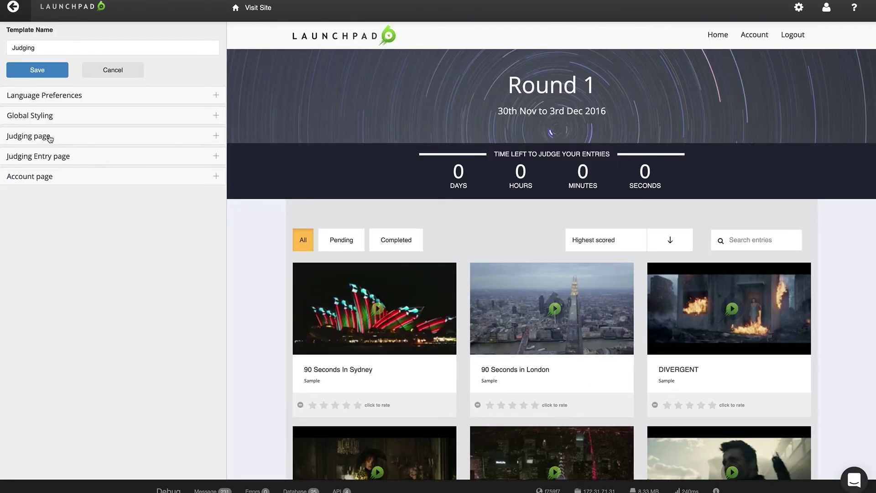
left_click(49, 158)
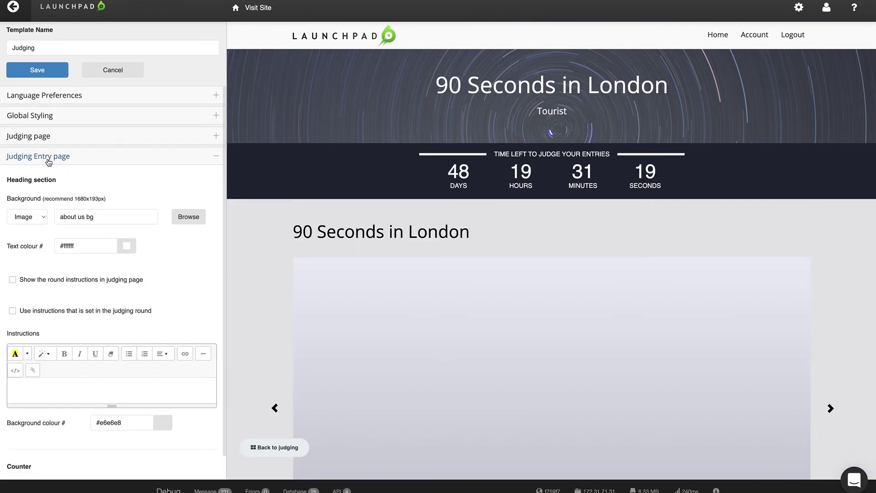
scroll(472, 180, "down", 5)
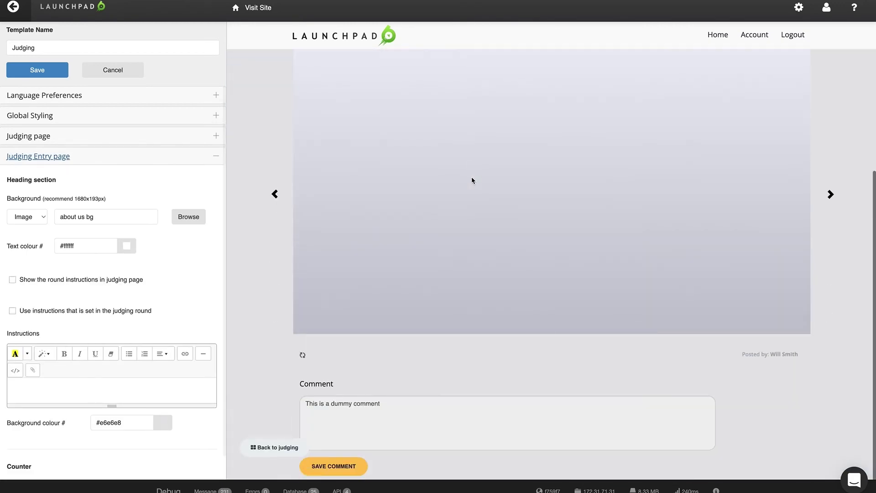
left_click(473, 181)
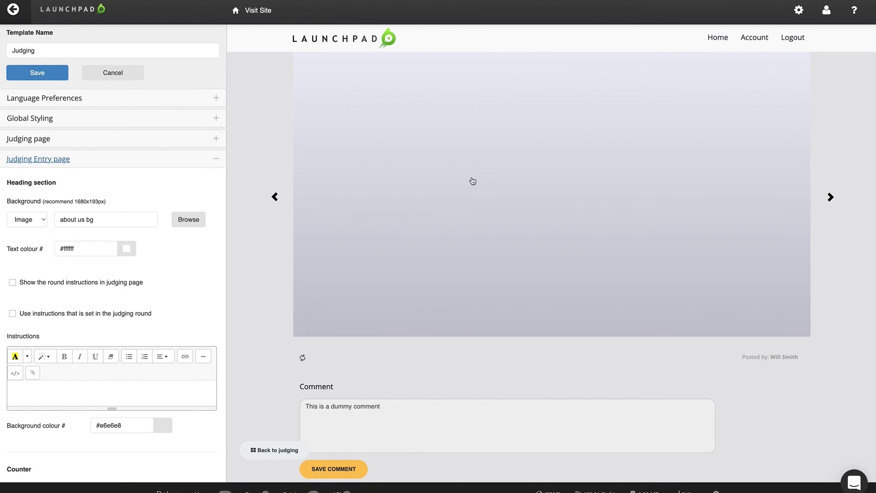
scroll(472, 180, "up", 4)
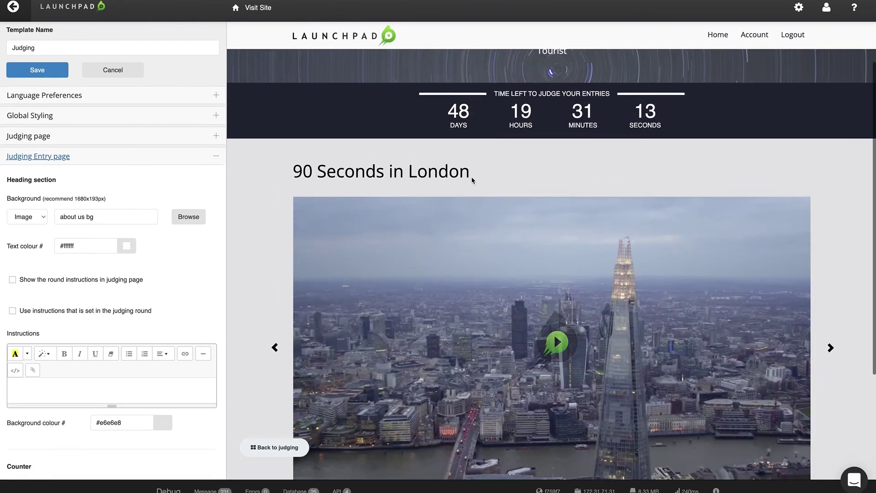
left_click(40, 156)
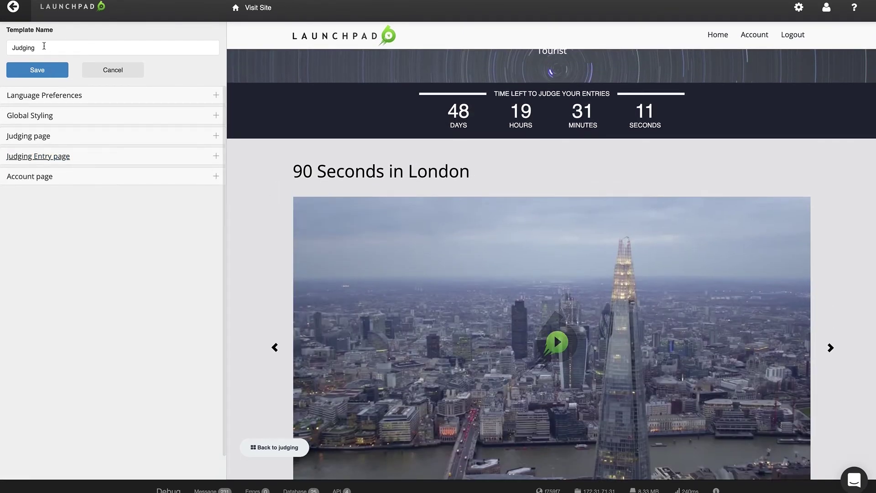